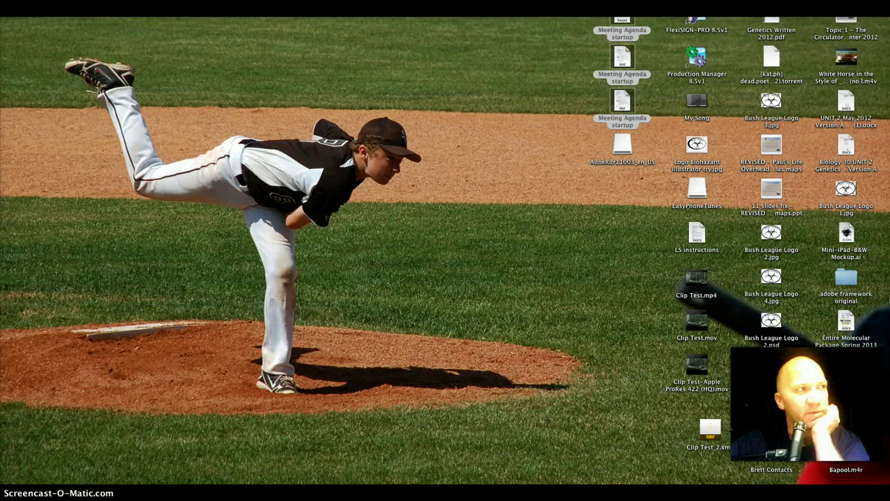
- Bring back the Staffzone Chrome window and open a blank new tab beside it
key(super+Tab)
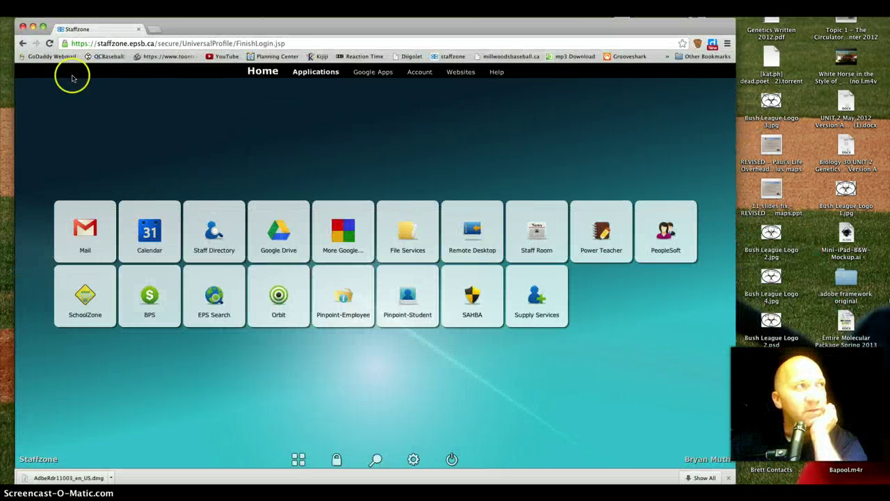
click(155, 28)
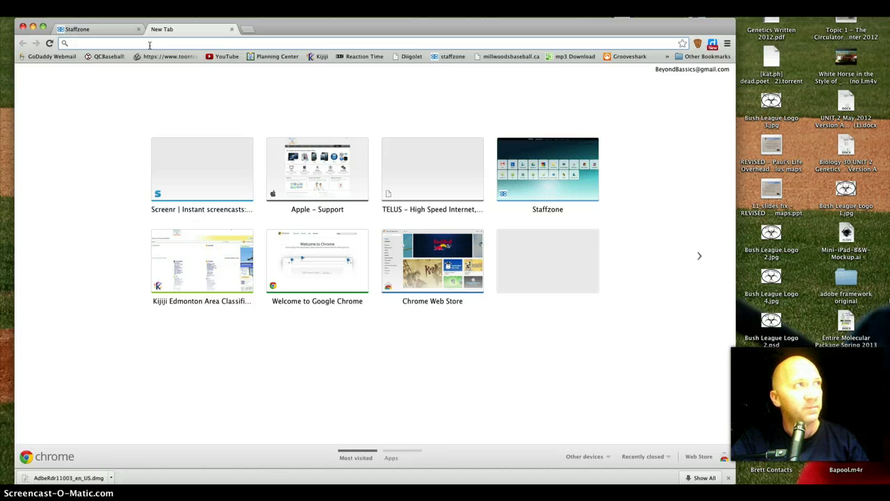
- On google.ca, search for 'how to download adobe reader for mac'
text(google.)
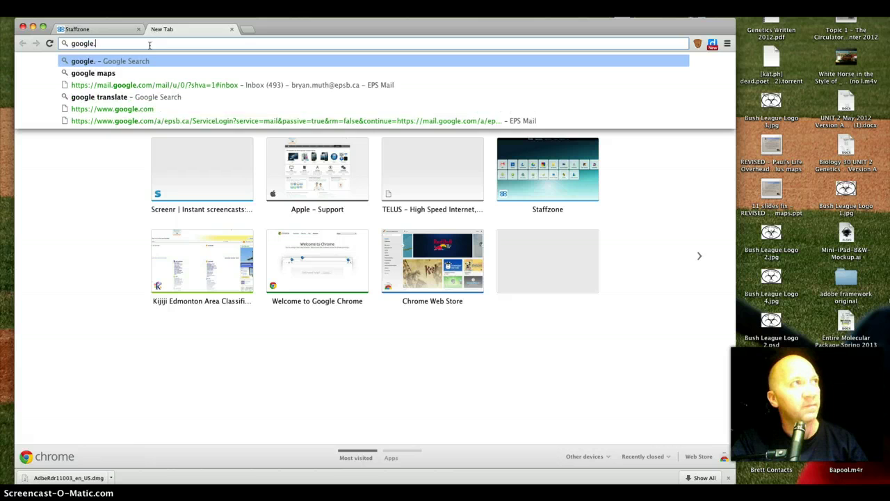
text(ca)
key(Return)
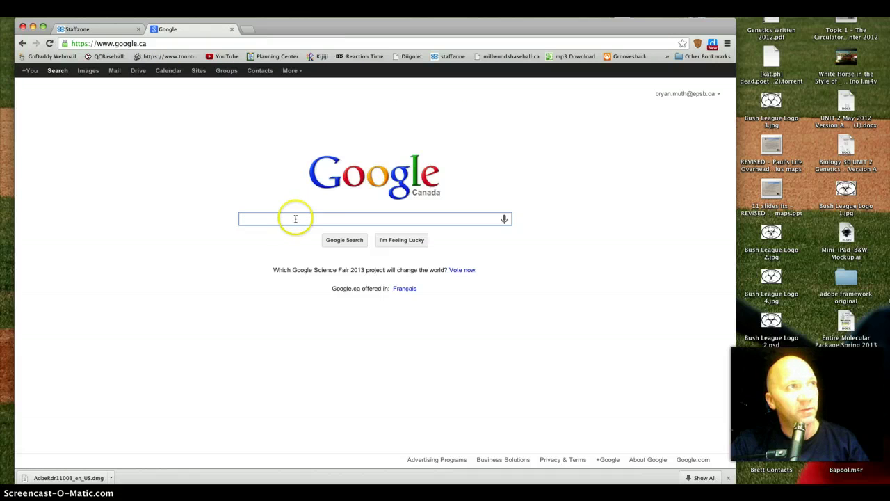
click(345, 218)
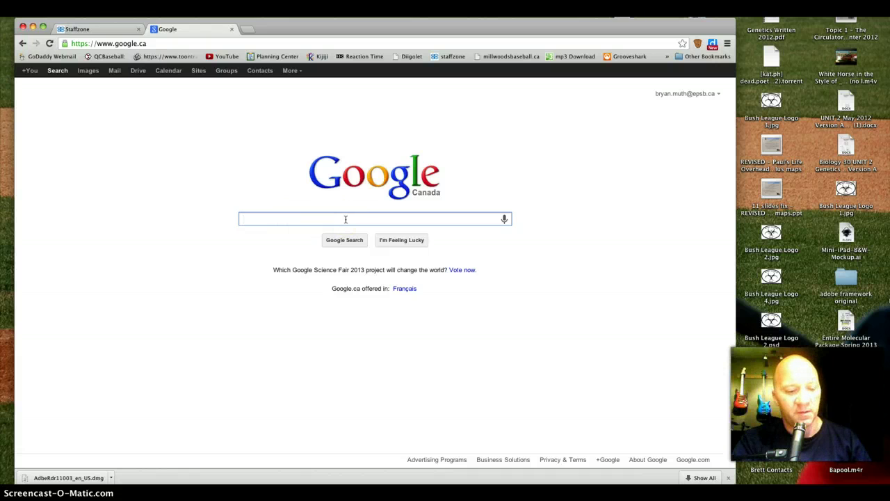
text(h)
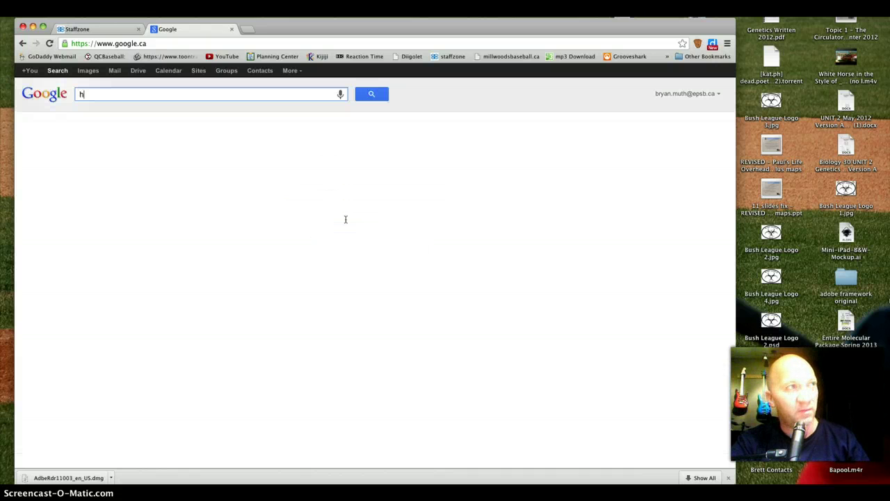
text(ow to download)
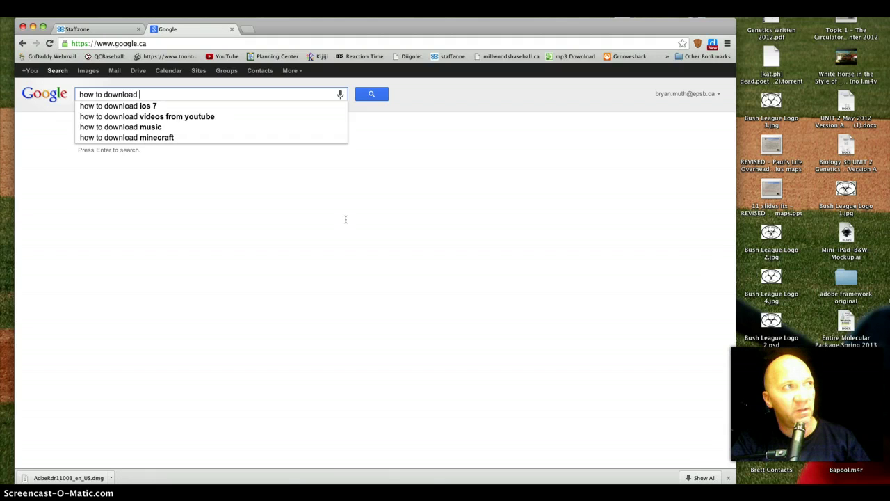
key(BackSpace)
key(BackSpace)
key(BackSpace)
key(BackSpace)
key(BackSpace)
key(BackSpace)
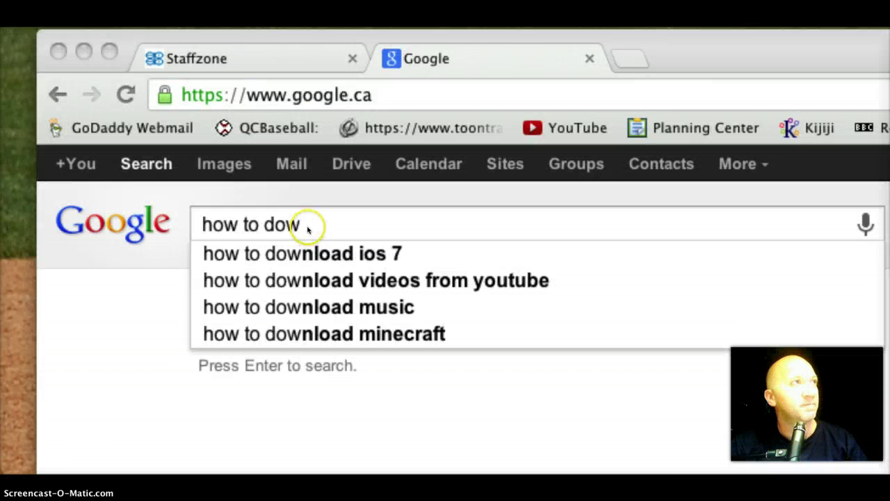
click(309, 228)
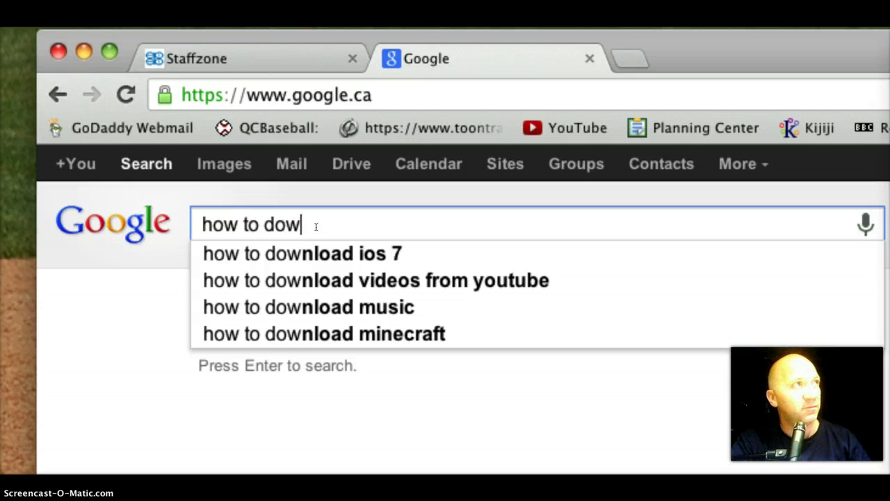
text(nload)
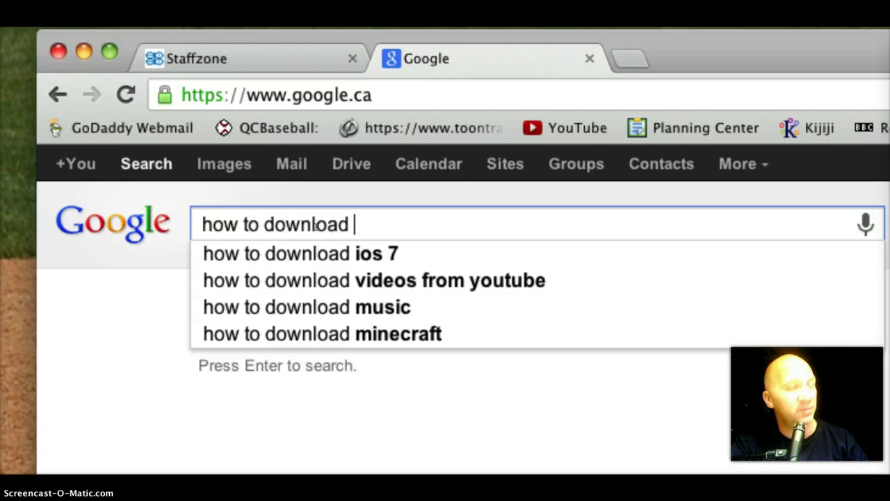
text( adob)
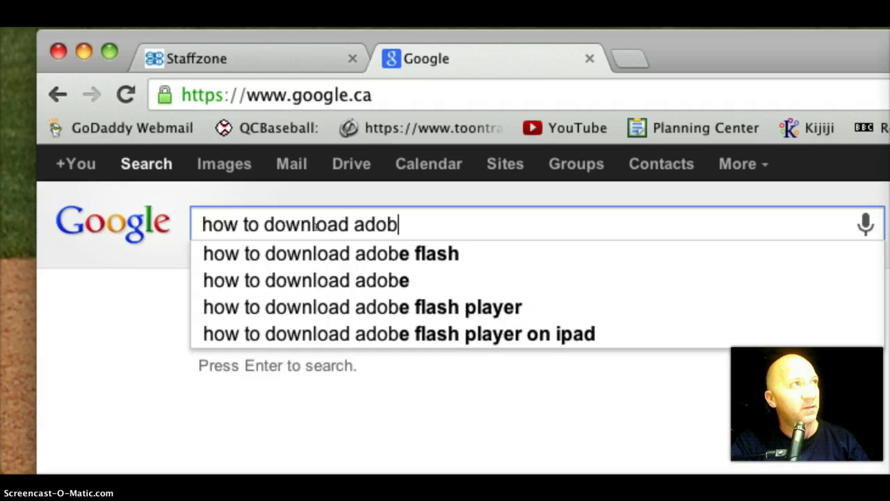
text(b)
key(BackSpace)
text(e re)
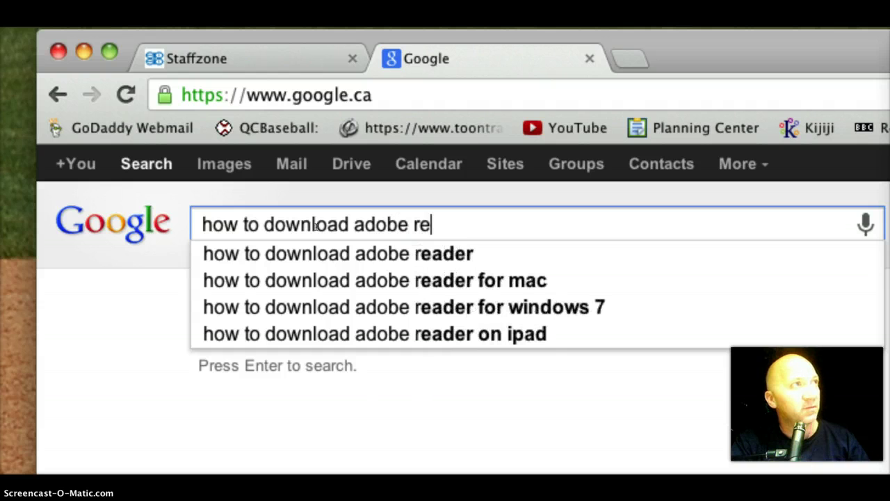
text(ader for mac)
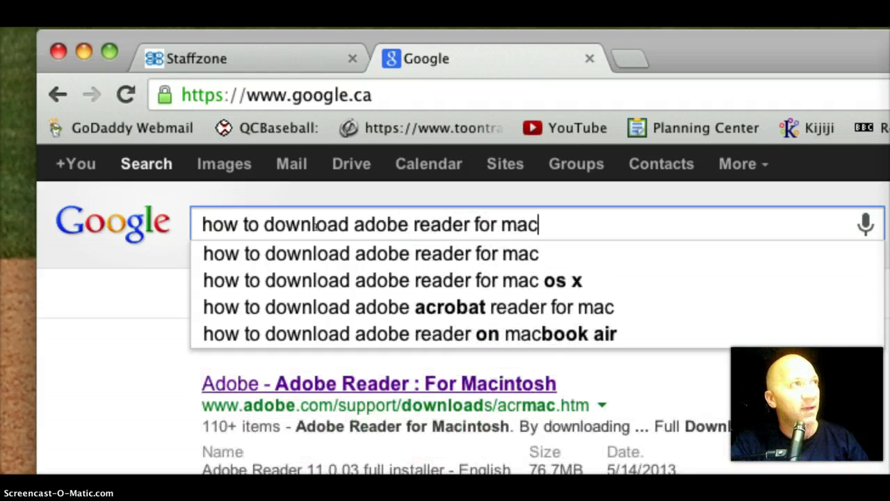
key(Return)
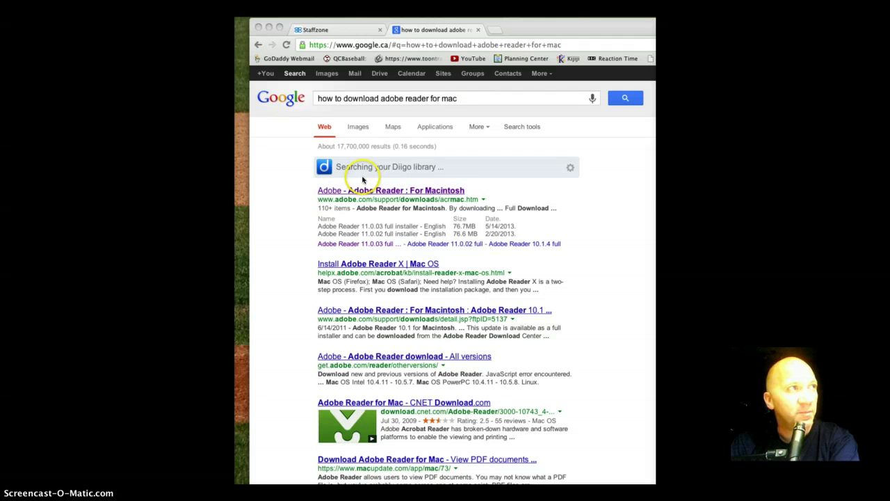
- Open the top result, 'Adobe - Adobe Reader : For Macintosh' downloads page
click(585, 198)
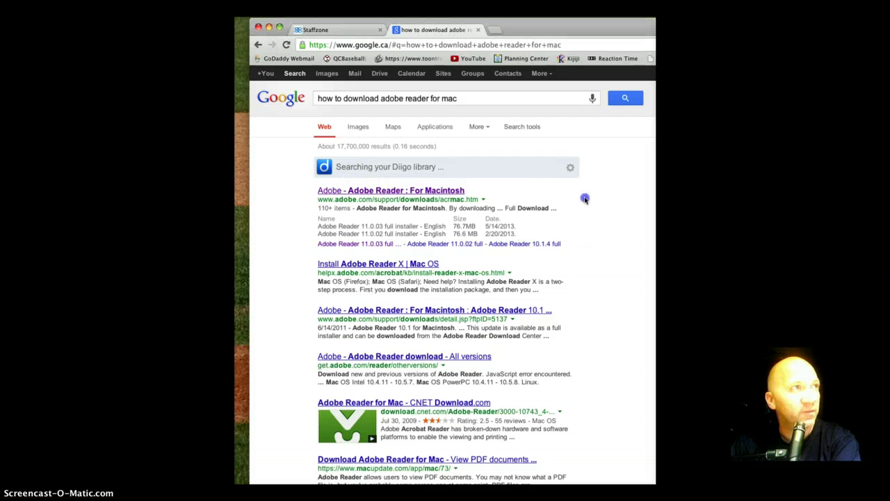
click(362, 191)
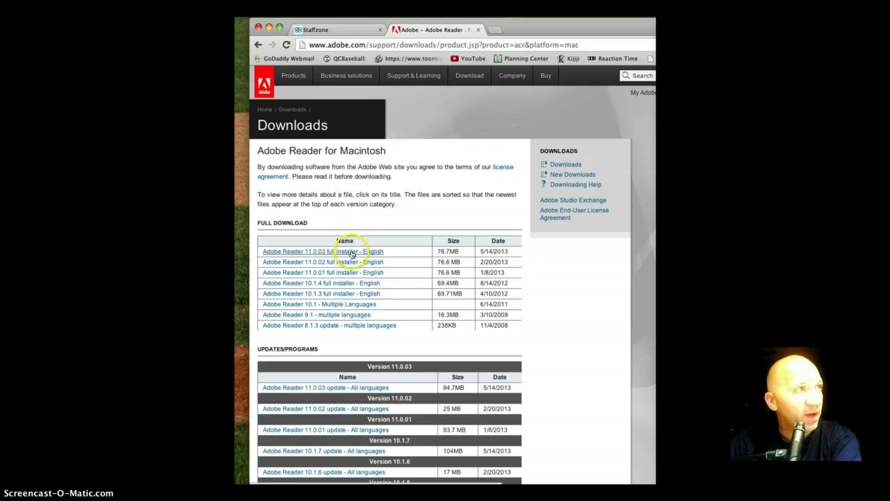
- Download the Adobe Reader 11.0.03 full installer, AdbeRdr11003_en_US.dmg, from its Adobe page
click(352, 254)
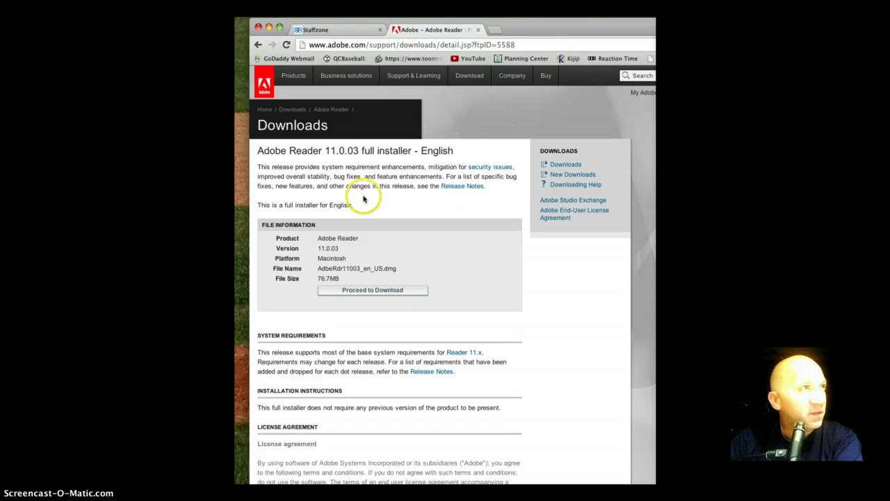
click(400, 290)
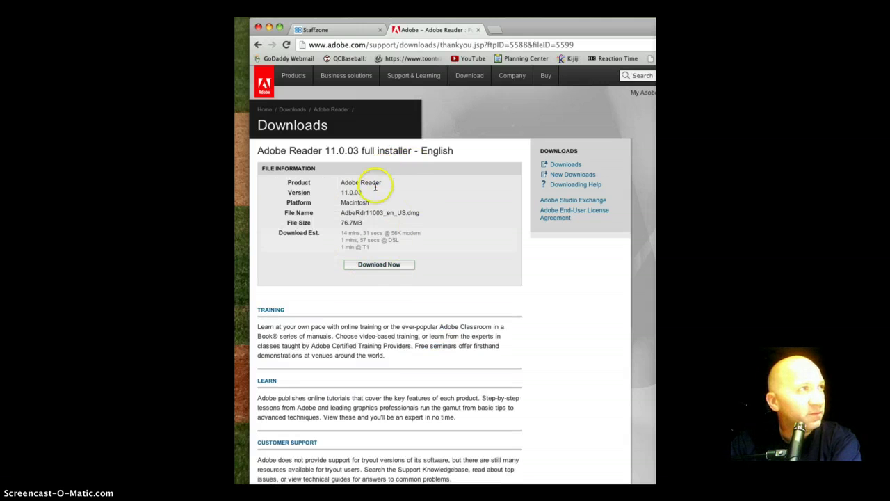
click(375, 267)
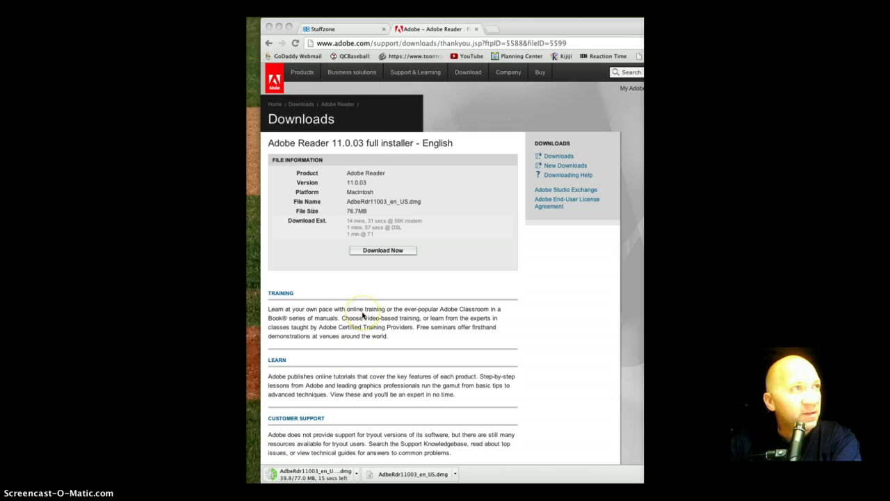
drag(357, 299, 365, 293)
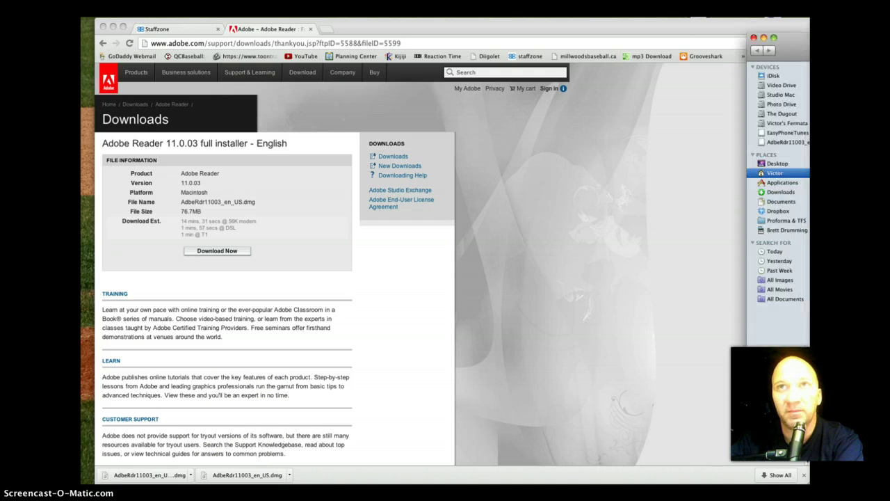
- Sort Downloads by Date Modified, open AdbeRdr11003_en_US (1).dmg, and select Adobe Reader XI Installer.pkg
drag(807, 87, 488, 79)
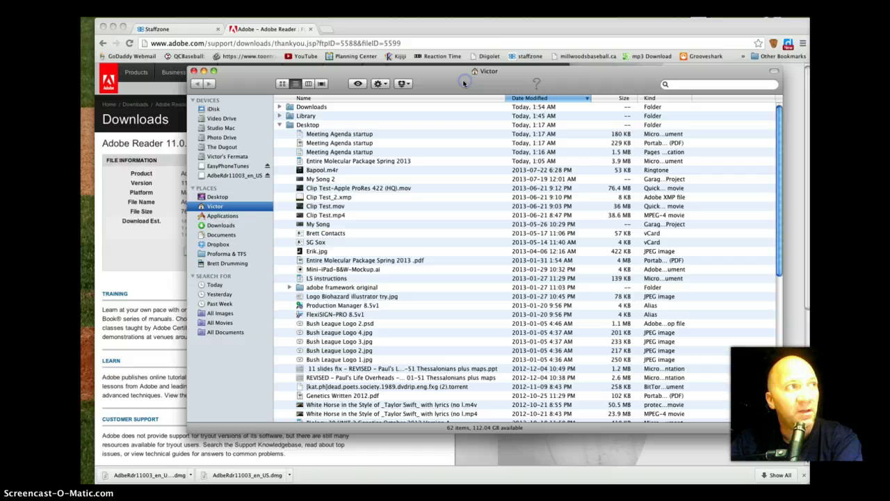
click(220, 226)
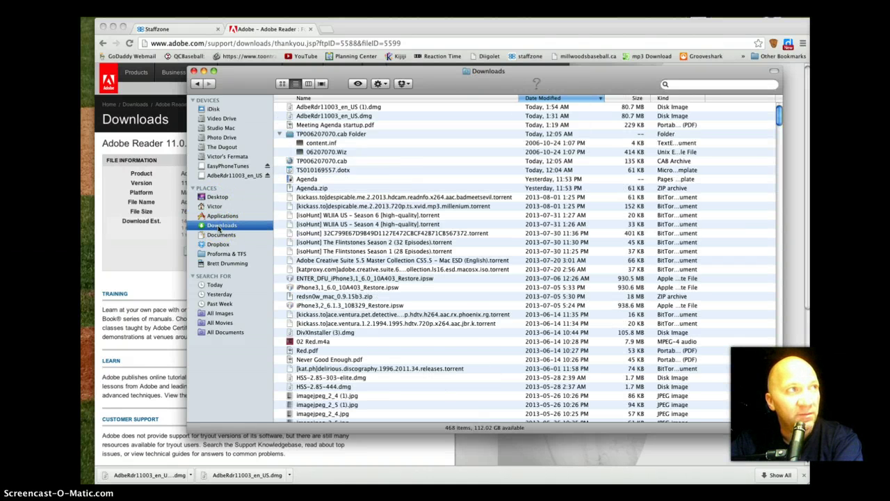
click(567, 100)
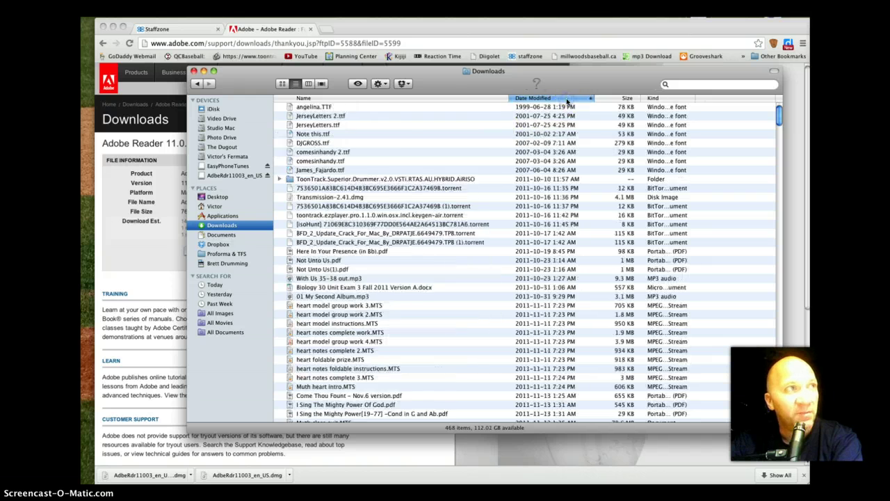
click(566, 99)
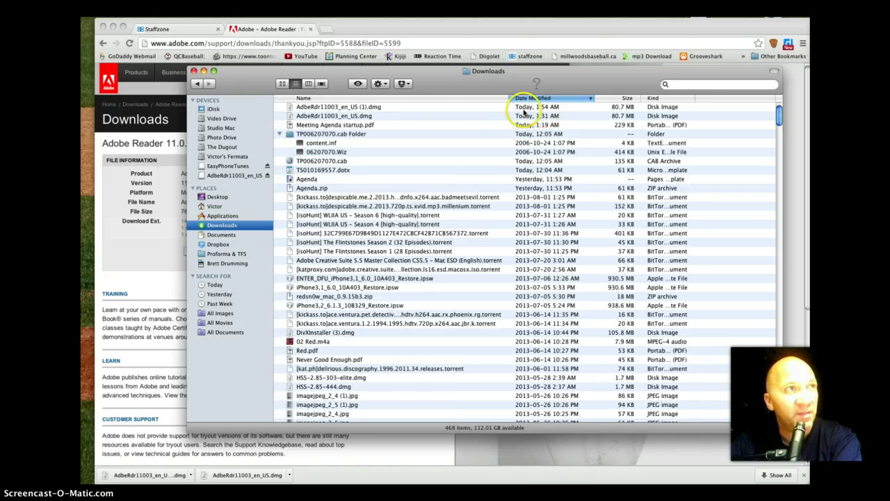
click(332, 107)
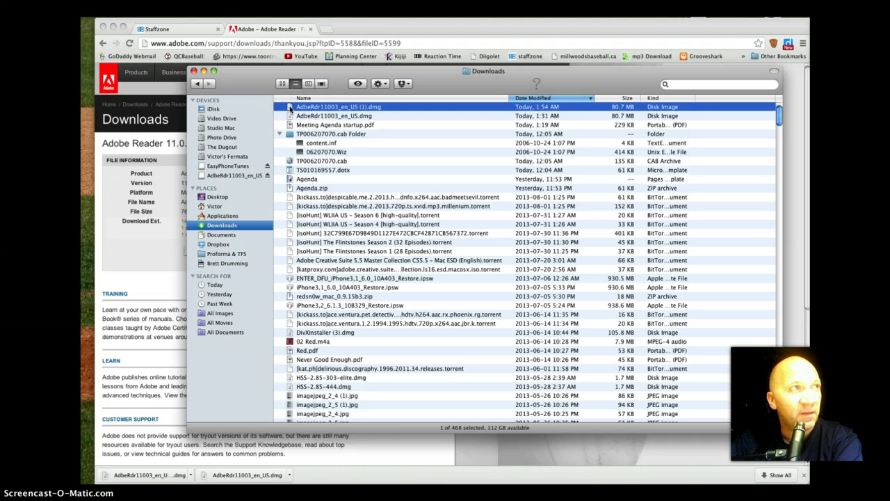
double_click(290, 109)
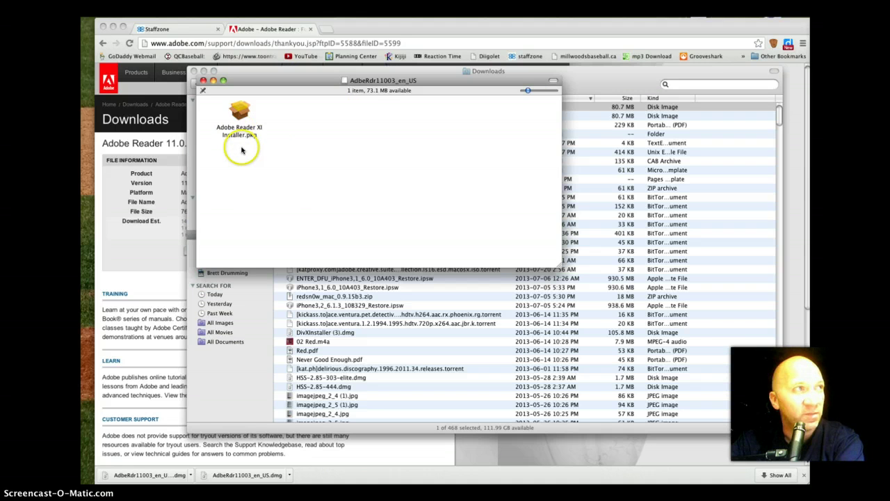
click(241, 115)
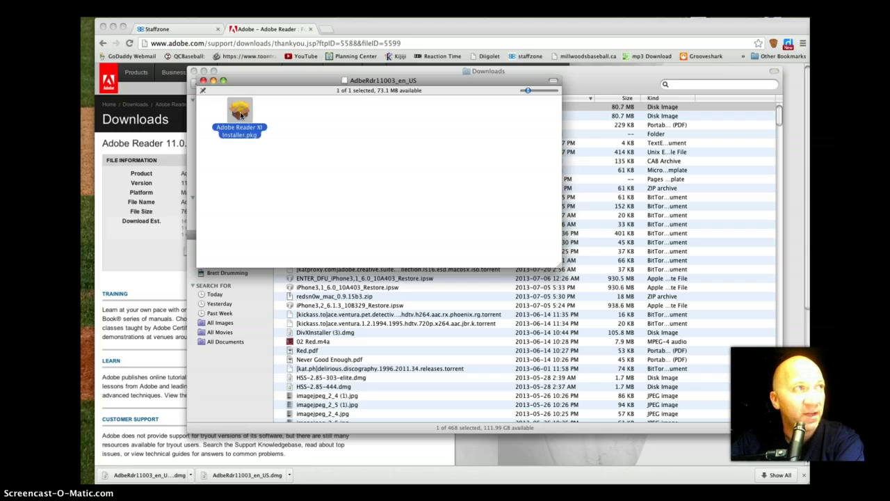
- Run Adobe Reader XI Installer.pkg as a standard install, authorizing it with the account password
double_click(241, 115)
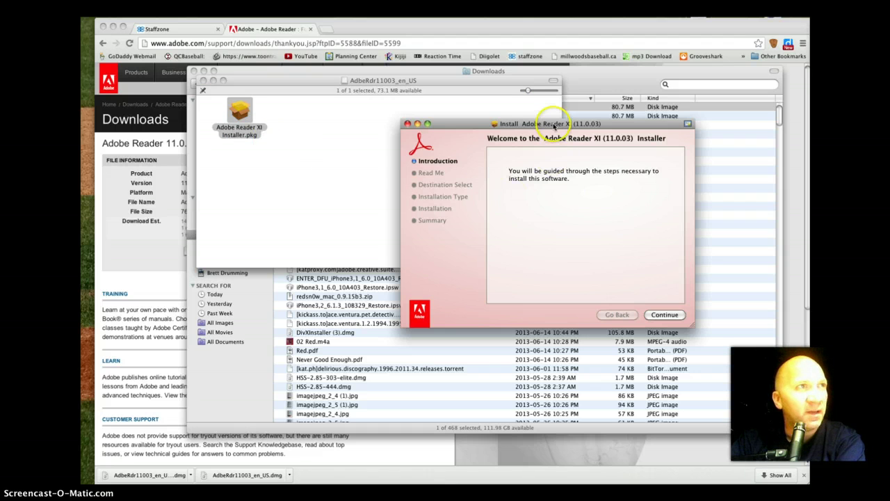
drag(553, 123, 459, 90)
click(569, 281)
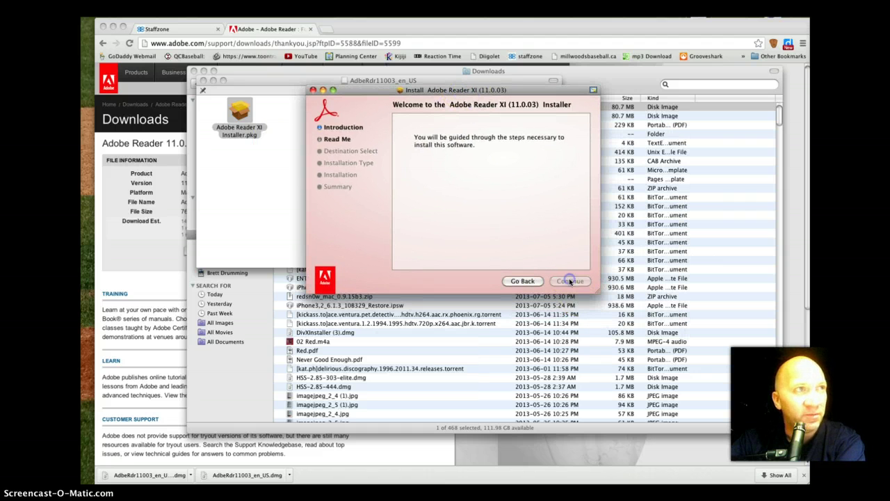
click(569, 281)
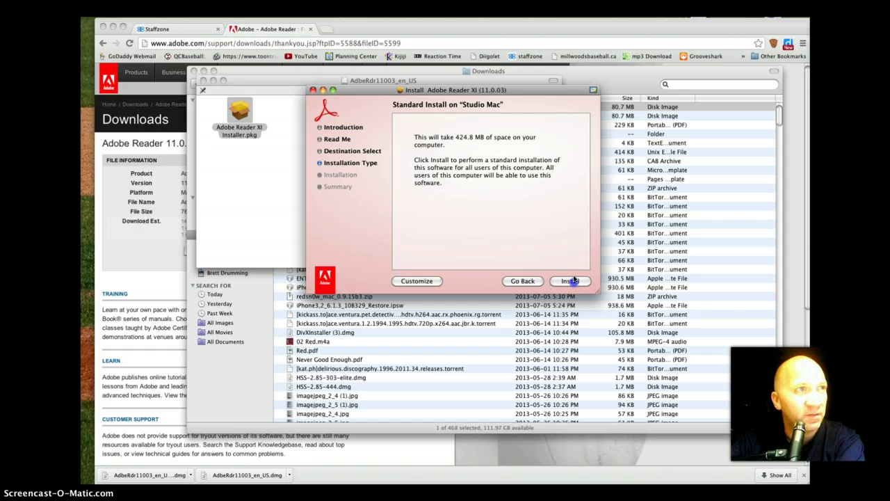
click(571, 280)
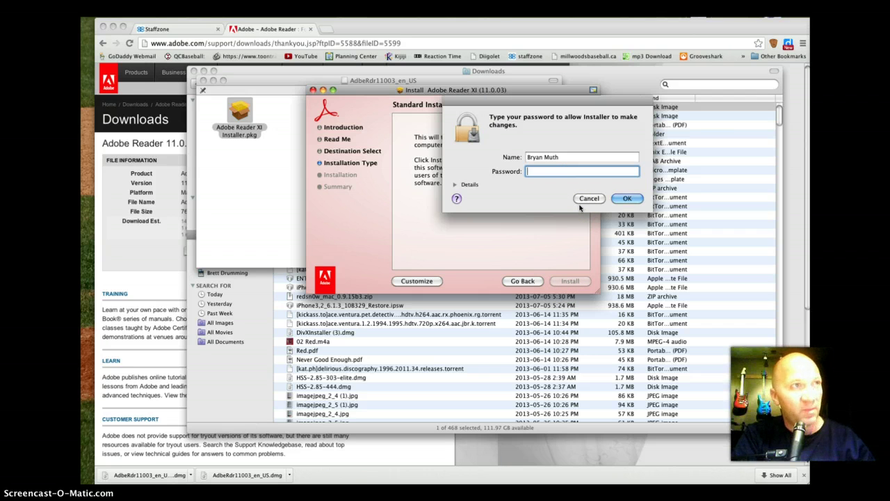
text(••••••)
key(Return)
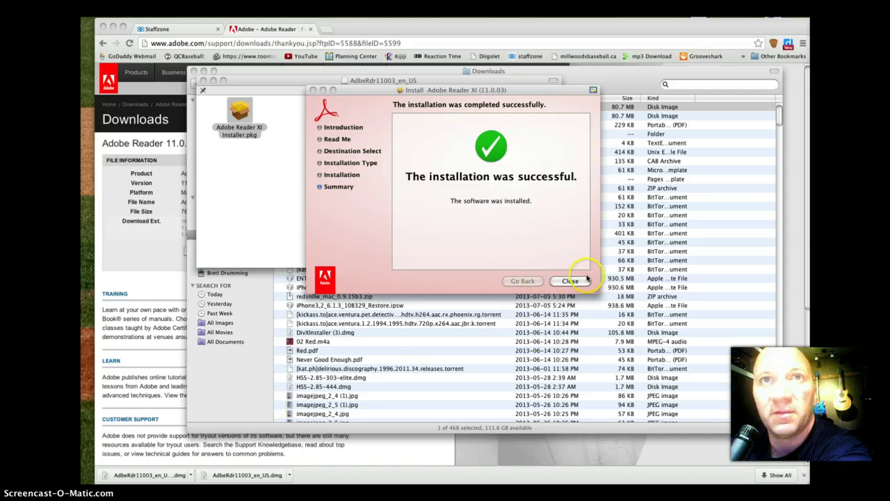
- Close the installer plus the disk-image and Downloads Finder windows, returning to Adobe's page
click(578, 283)
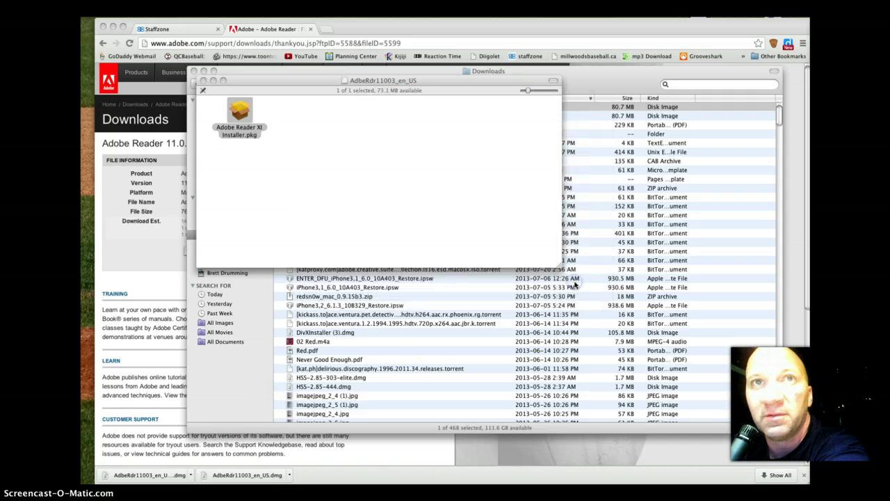
click(203, 82)
click(195, 71)
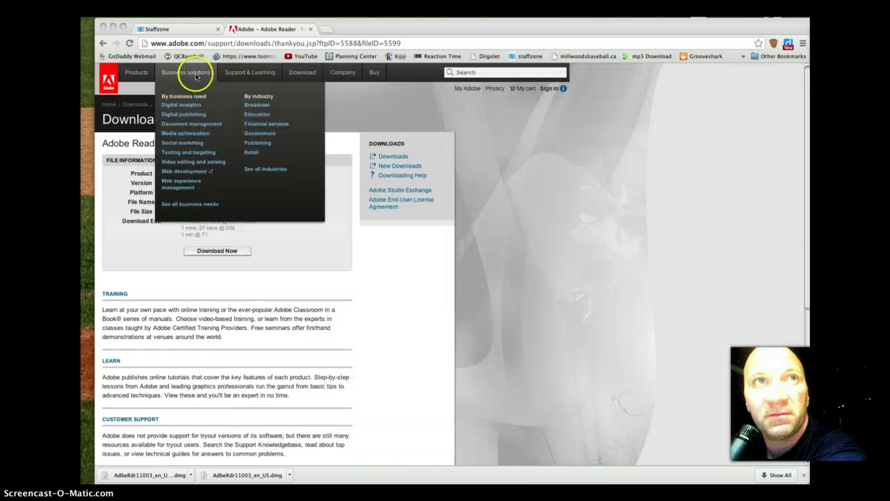
click(571, 223)
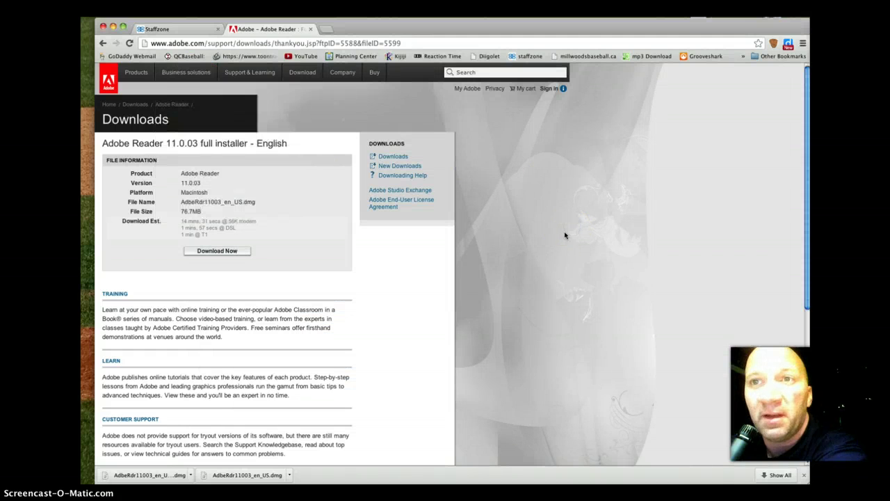